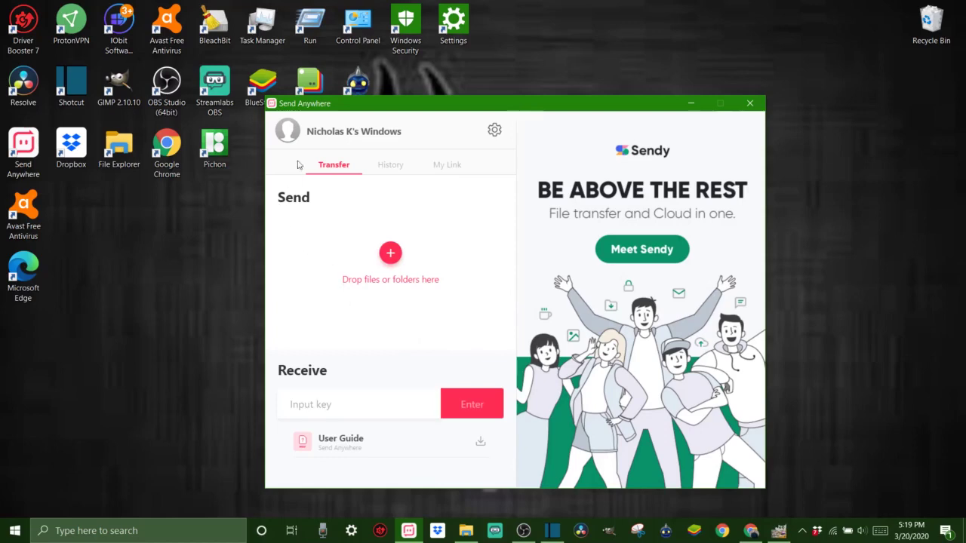
# Step: Send 'amazon affiliate links tutorial TN' from Pictures to get a six-digit key and QR code
pyautogui.moveTo(402, 106)
pyautogui.mouseDown()
pyautogui.moveTo(506, 112)
pyautogui.moveTo(463, 104)
pyautogui.mouseUp()
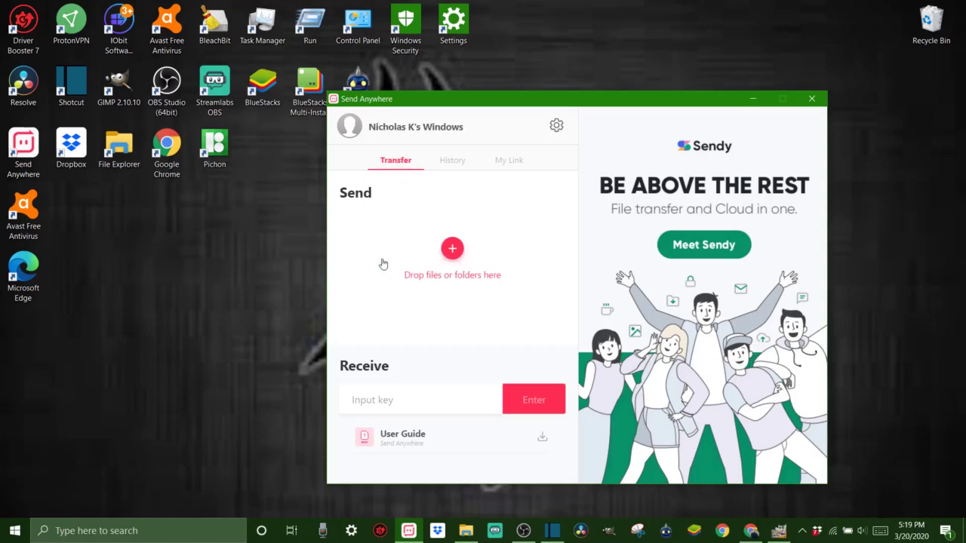
pyautogui.click(452, 249)
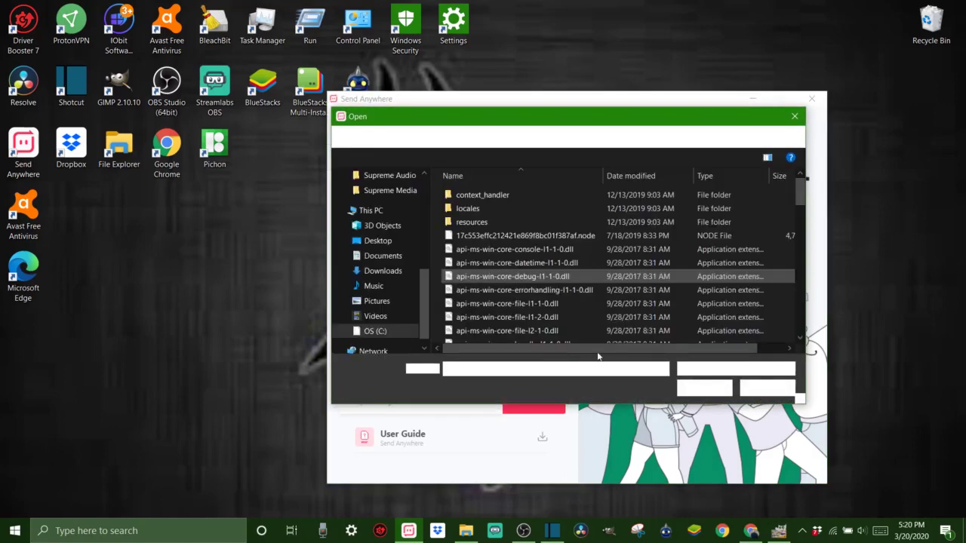
pyautogui.click(393, 316)
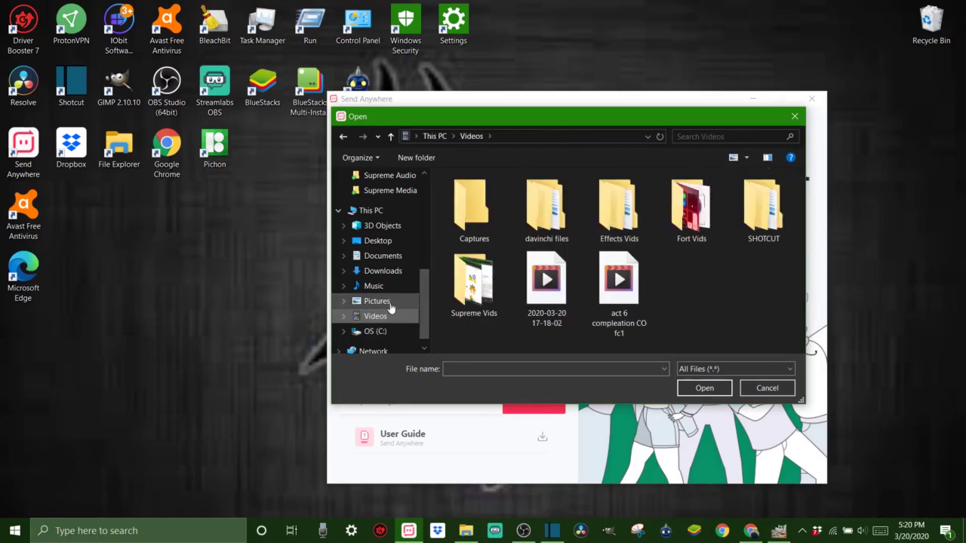
pyautogui.click(385, 302)
pyautogui.scroll(-2, 688, 300)
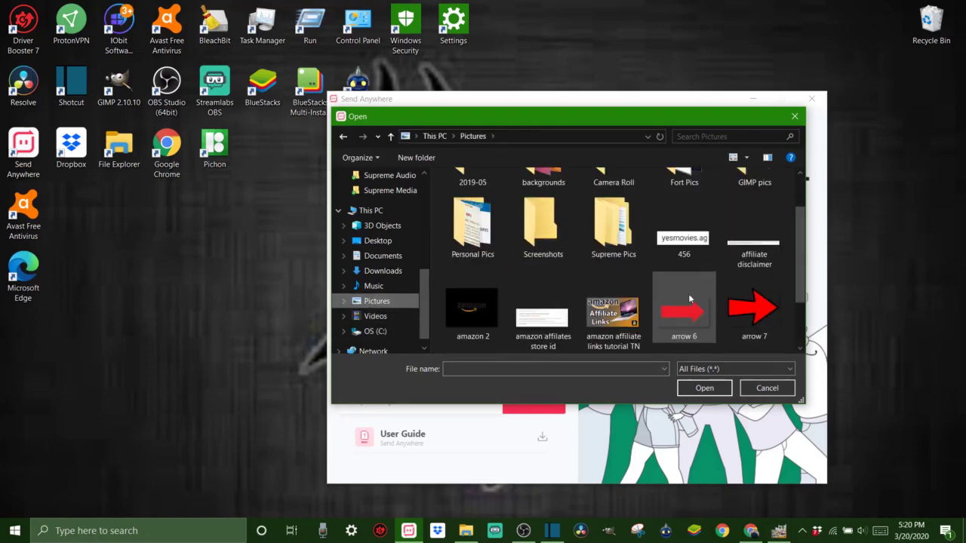
pyautogui.scroll(-1, 688, 300)
pyautogui.doubleClick(597, 244)
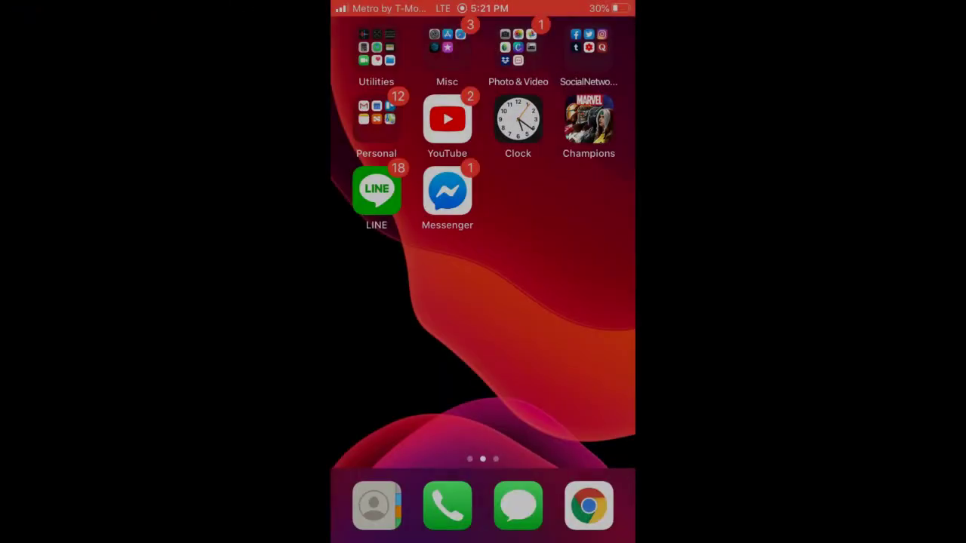
# Step: Launch sendanywhere from the phone's Photo & Video folder and dismiss its permission and notification prompts
pyautogui.click(518, 47)
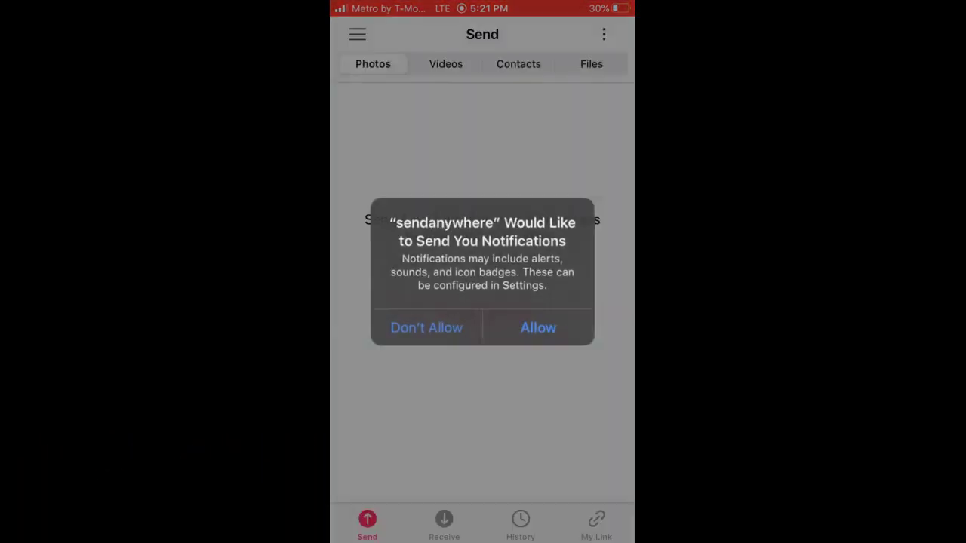
pyautogui.click(426, 326)
pyautogui.click(537, 327)
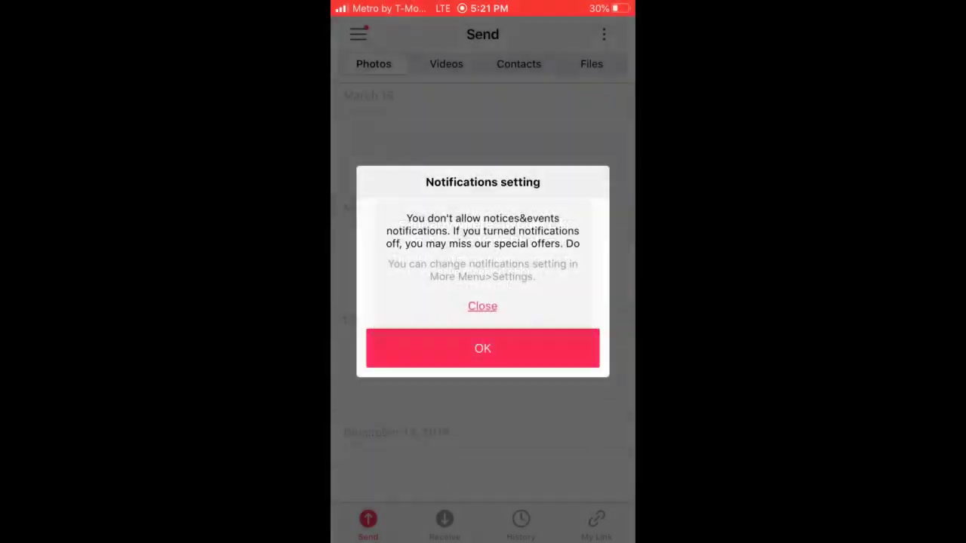
pyautogui.click(537, 326)
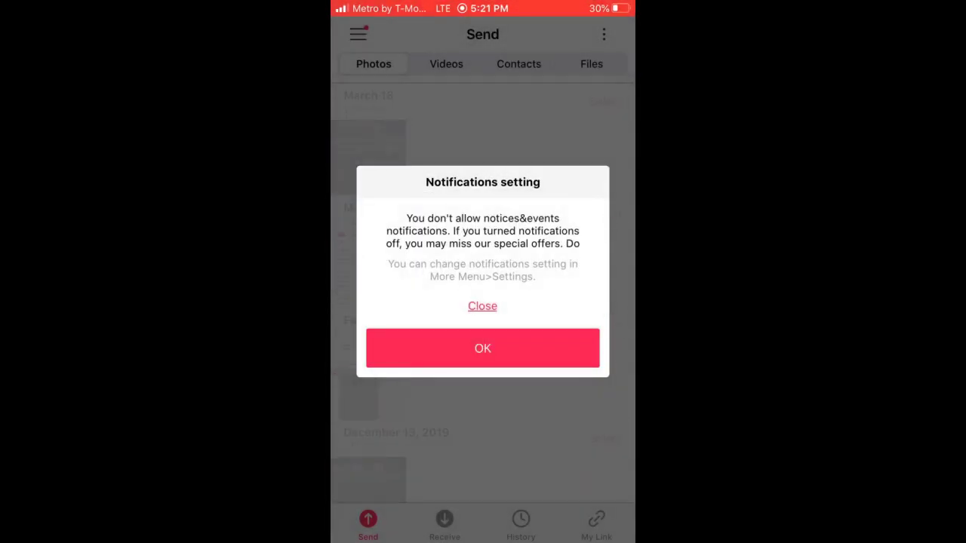
pyautogui.click(482, 305)
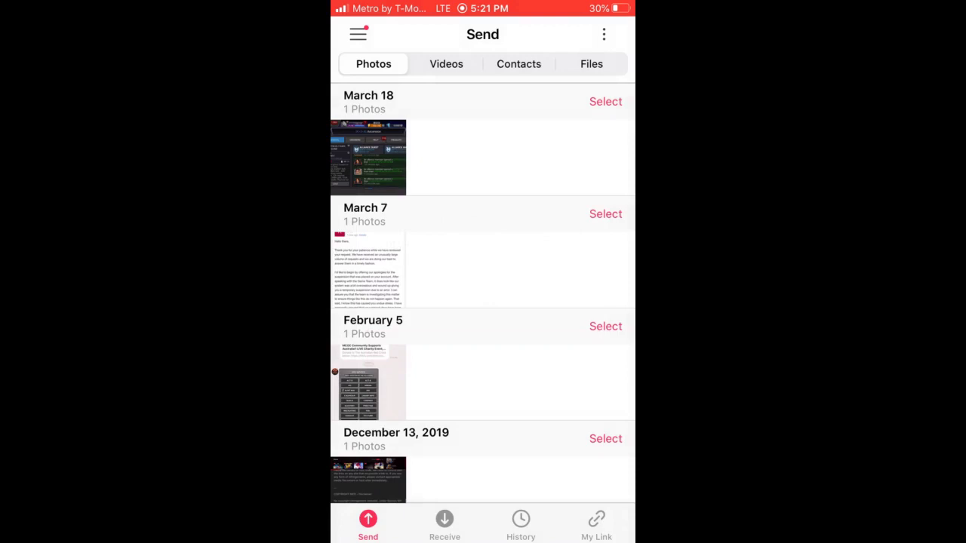
pyautogui.scroll(2, 483, 294)
pyautogui.click(444, 524)
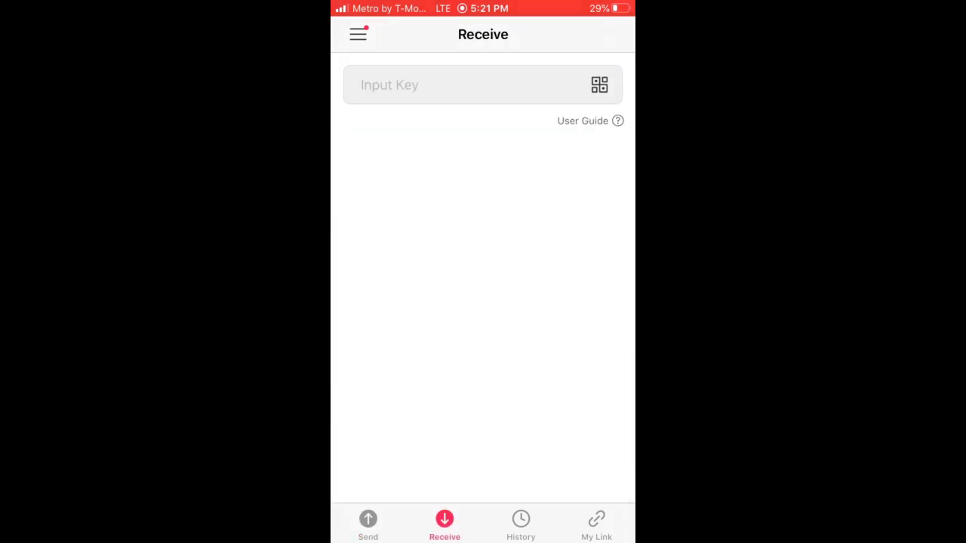
pyautogui.click(464, 84)
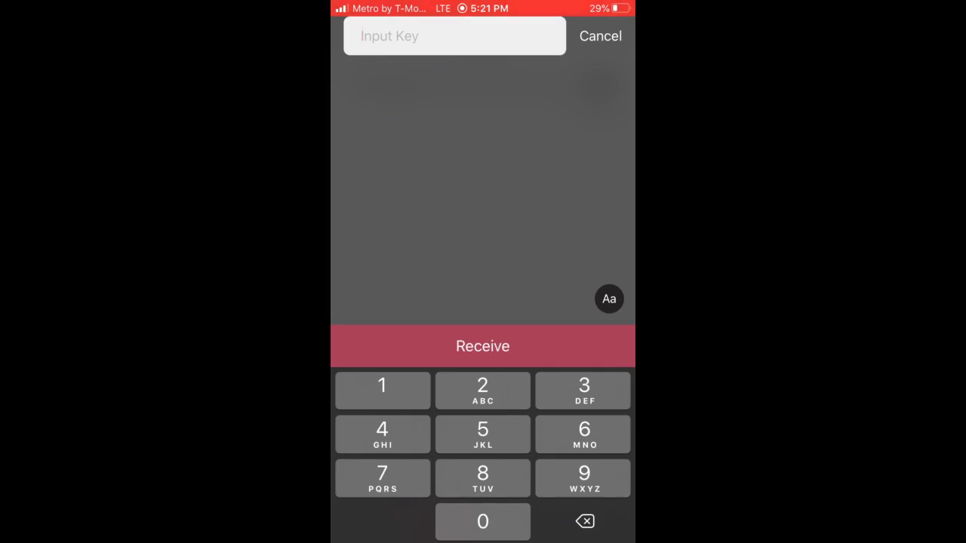
pyautogui.write('602')
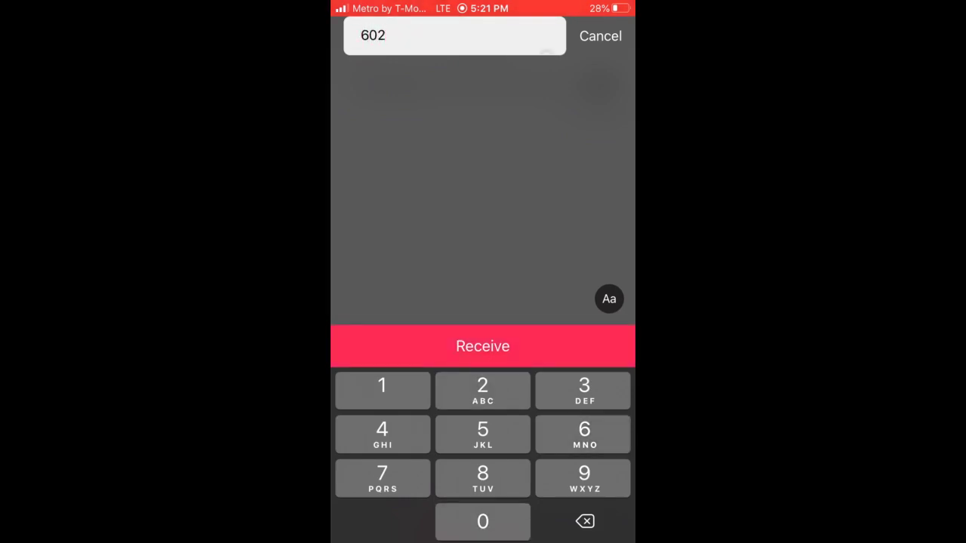
pyautogui.write('232')
pyautogui.click(482, 346)
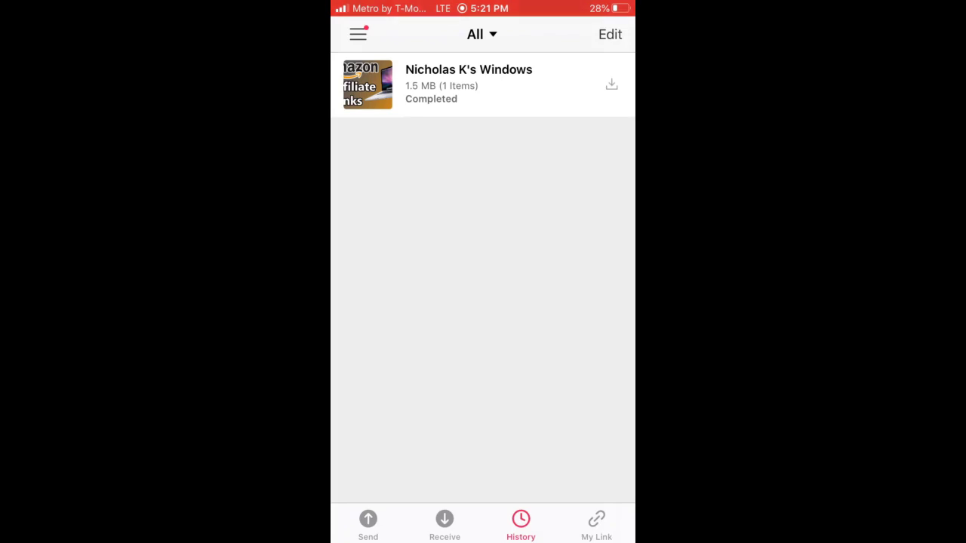
pyautogui.scroll(3, 483, 105)
pyautogui.click(468, 84)
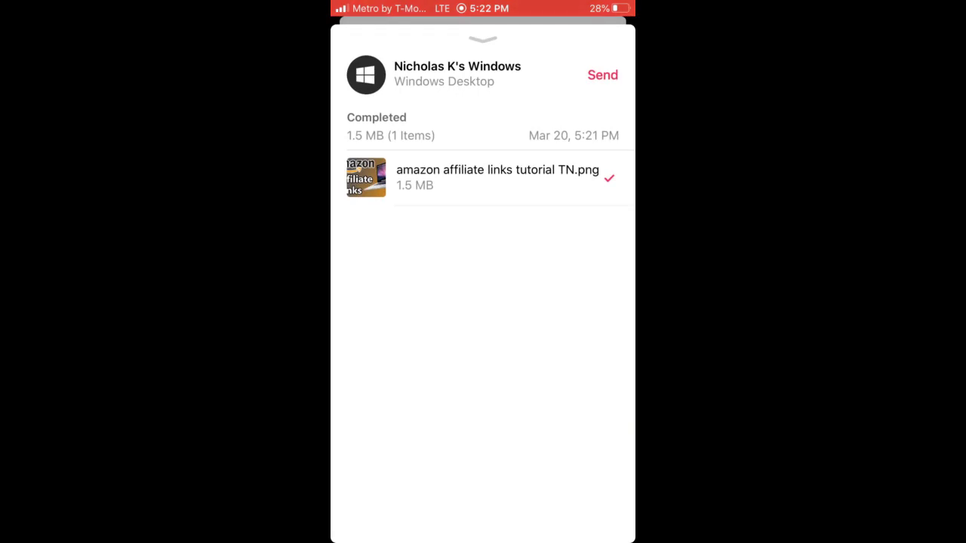
pyautogui.moveTo(482, 3); pyautogui.dragTo(483, 377)
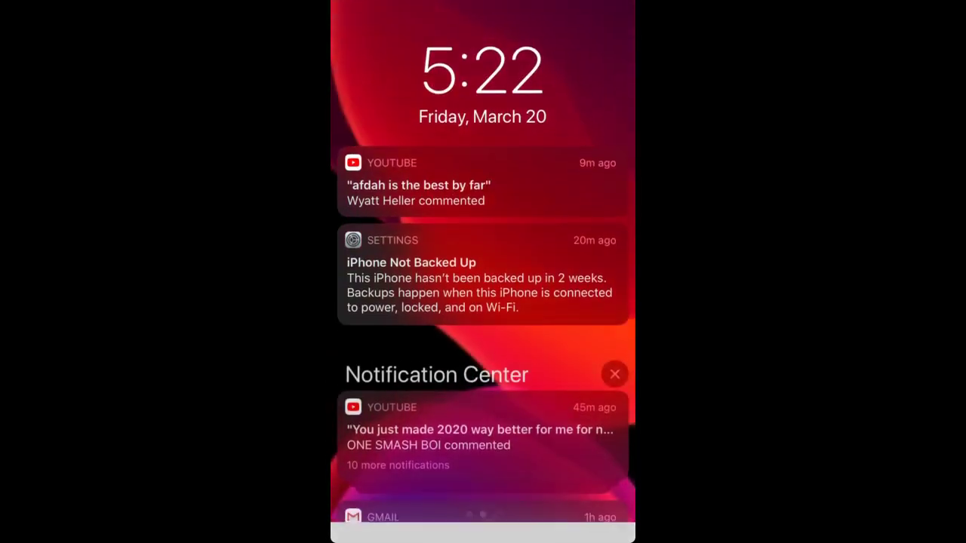
pyautogui.moveTo(483, 528); pyautogui.dragTo(483, 75)
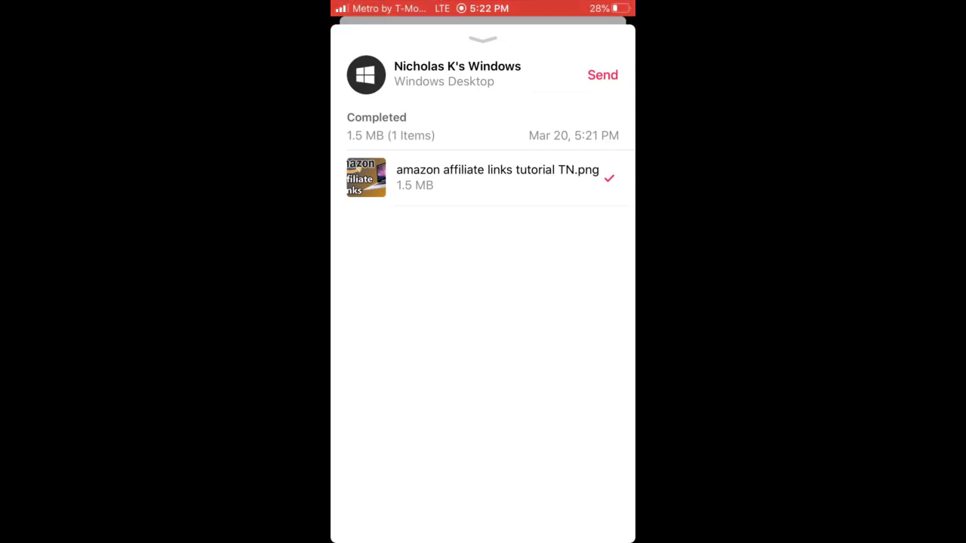
pyautogui.moveTo(483, 45); pyautogui.dragTo(483, 377)
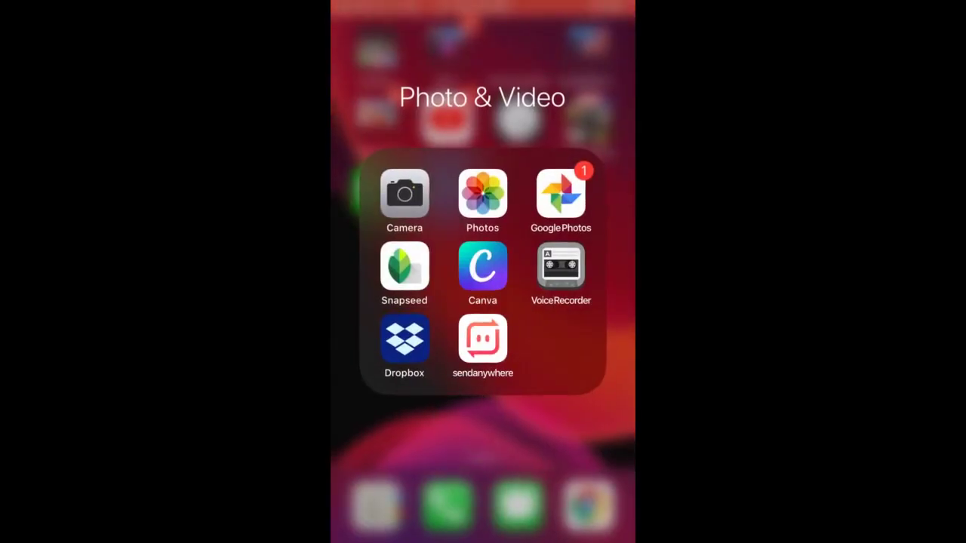
# Step: View the Amazon Affiliate Links image in Photos Recents, then leave Photos for the home screen
pyautogui.click(483, 193)
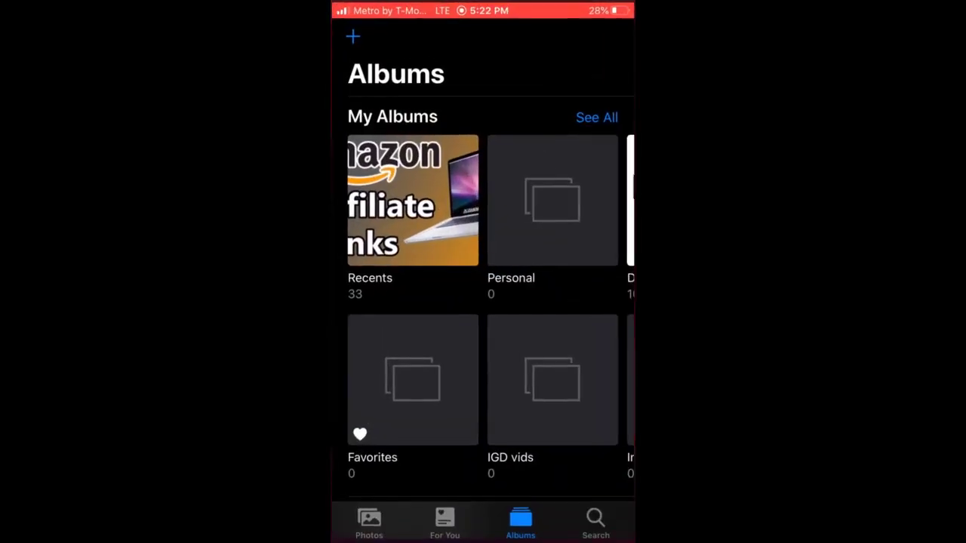
pyautogui.click(413, 200)
pyautogui.click(581, 442)
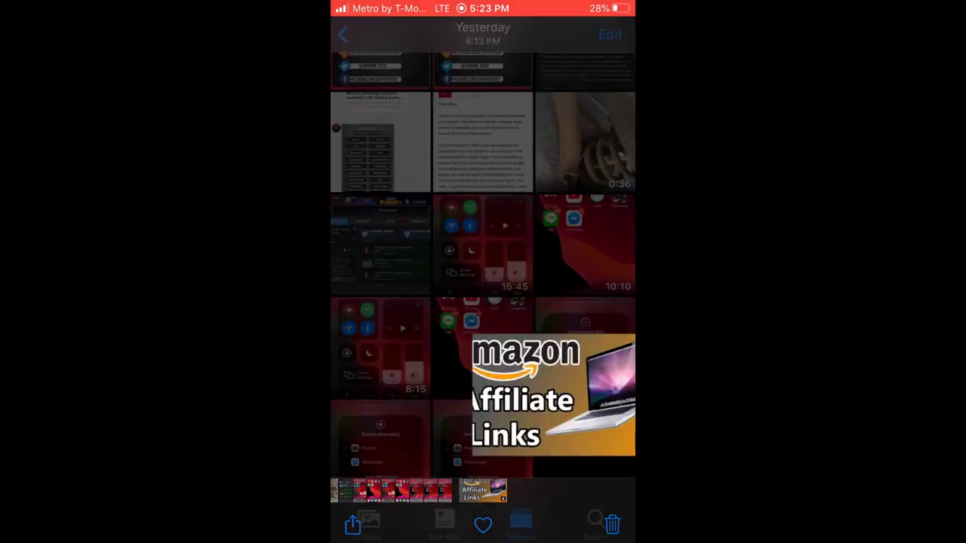
pyautogui.click(354, 34)
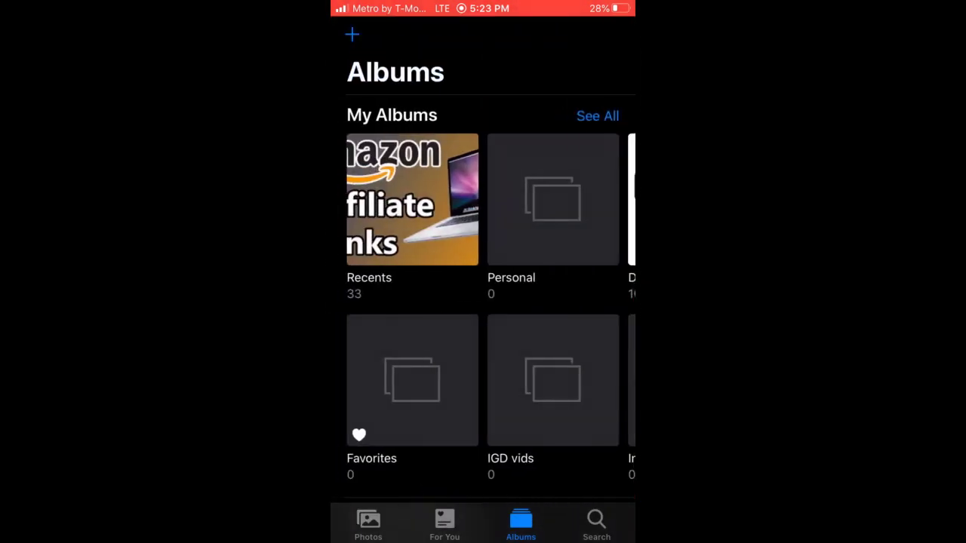
pyautogui.press('super')
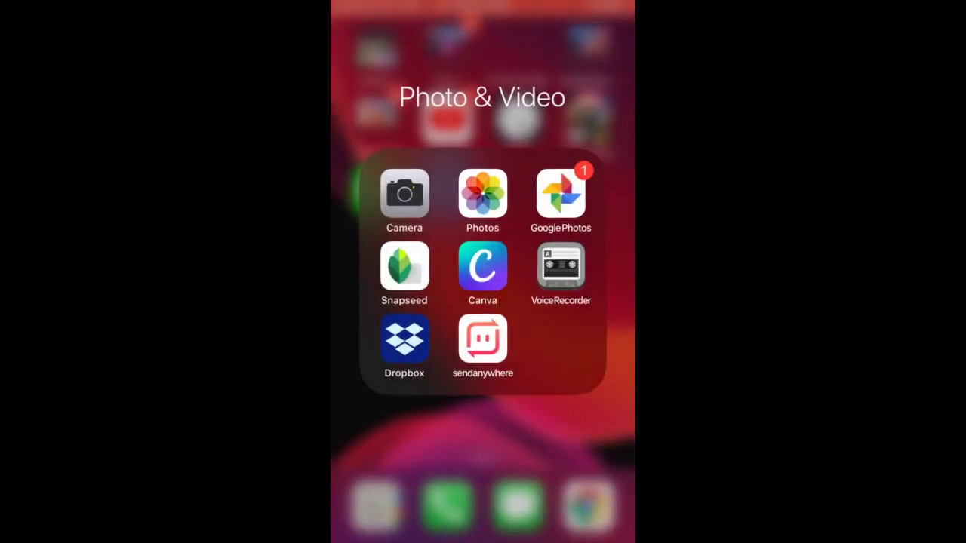
pyautogui.press('super')
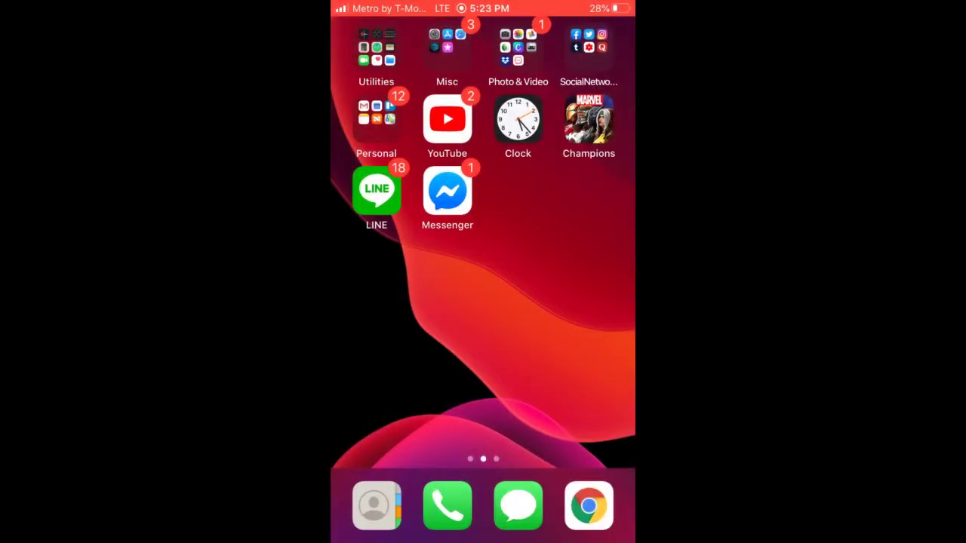